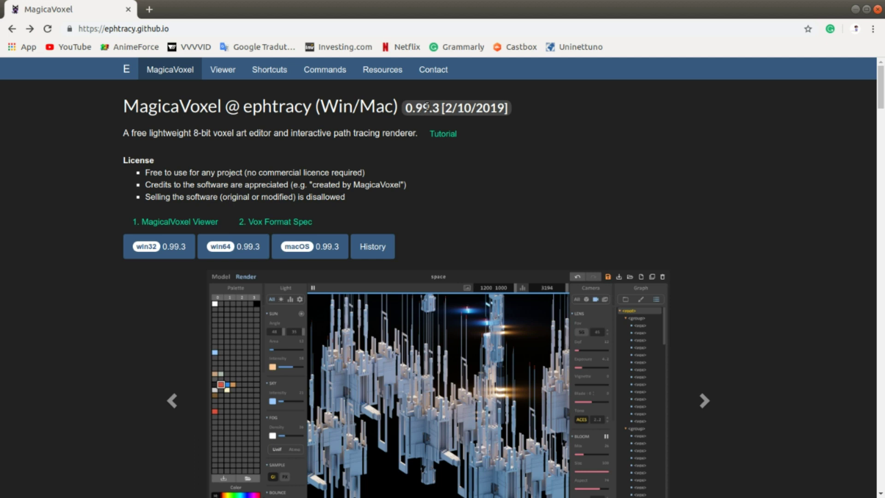
Step: Examine the MagicaVoxel page's introduction, highlighting the version number and release date in its heading
left_click_drag(427, 107, 403, 110)
left_click(577, 173)
left_click_drag(431, 108, 413, 108)
left_click(455, 154)
scroll(780, 190, "down", 3)
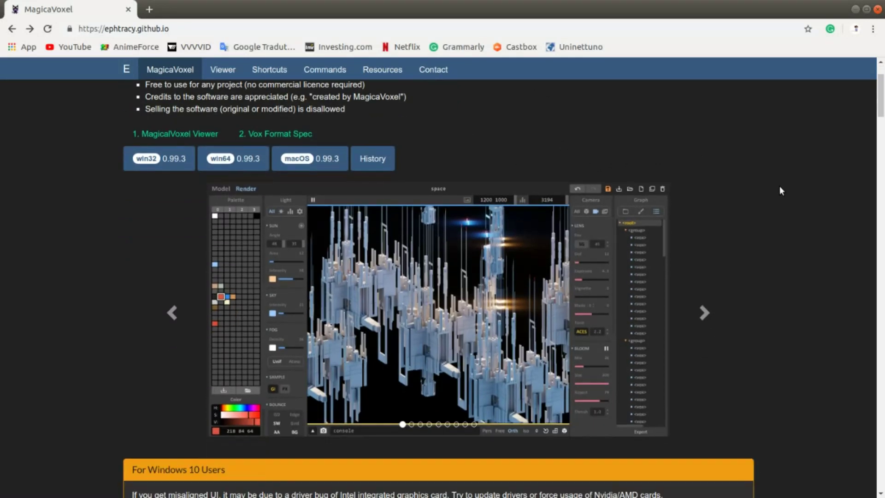
scroll(741, 153, "up", 3)
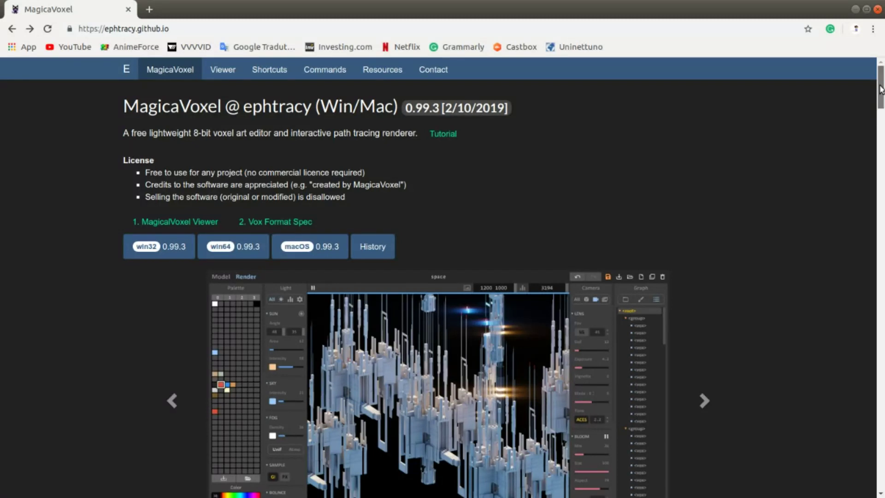
left_click_drag(880, 89, 880, 69)
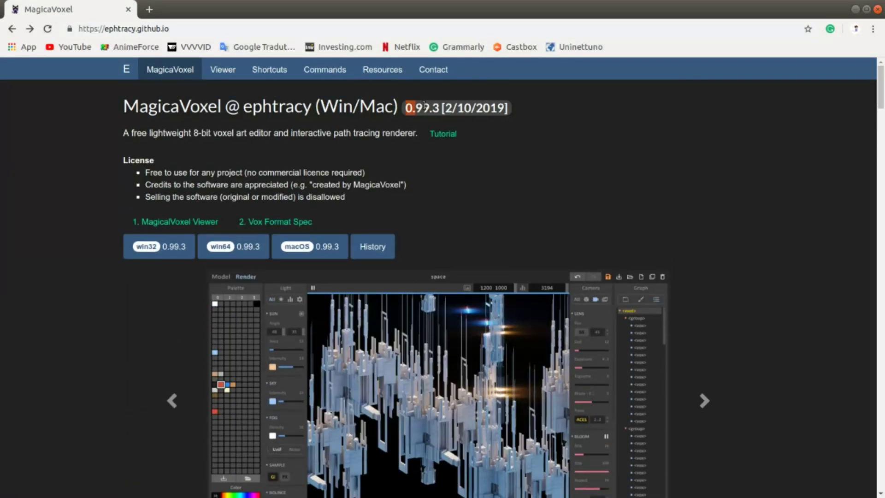
left_click_drag(407, 107, 534, 118)
left_click(529, 150)
Step: Read the limitations listed in the MagicaVoxel update log and highlight the line about animation
scroll(526, 149, "down", 7)
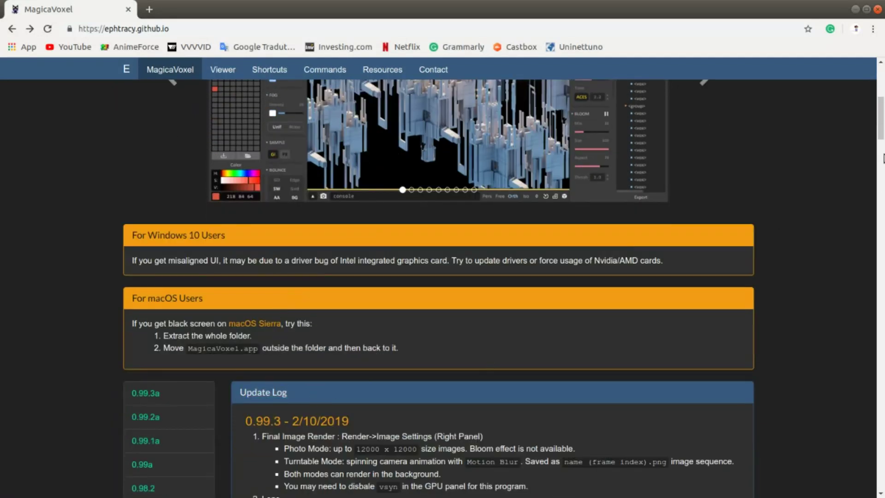
left_click_drag(883, 113, 883, 246)
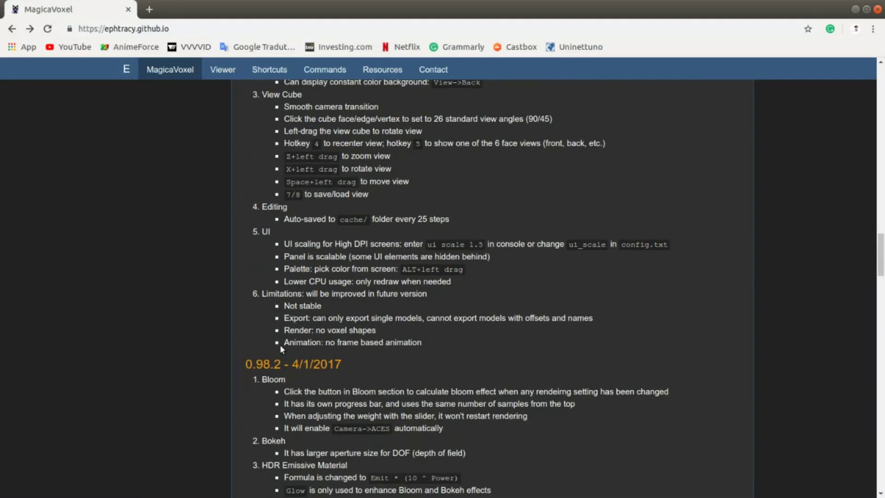
left_click_drag(280, 344, 409, 357)
left_click(409, 358)
left_click_drag(289, 347, 278, 342)
left_click(345, 377)
left_click_drag(395, 344, 266, 346)
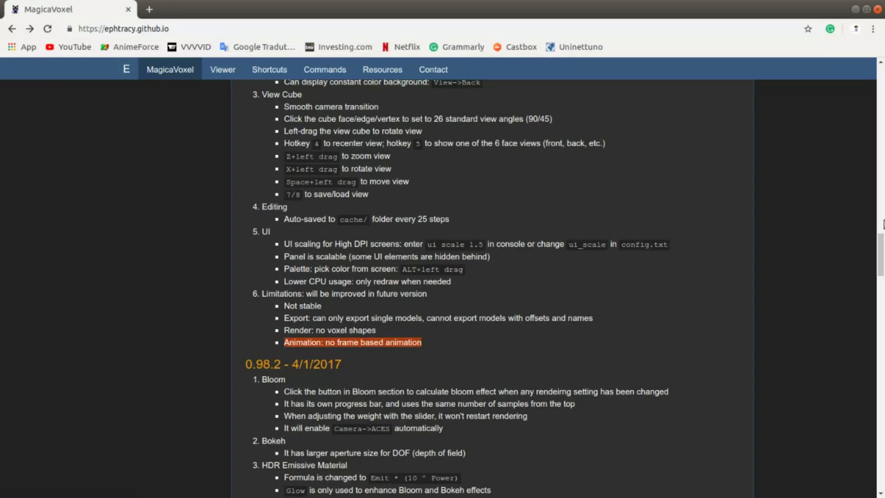
left_click_drag(881, 255, 881, 83)
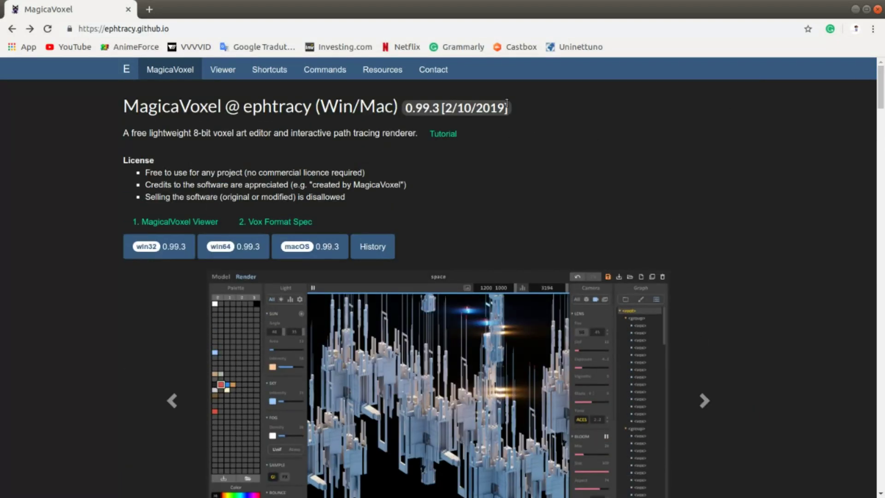
left_click_drag(509, 108, 123, 113)
left_click(258, 122)
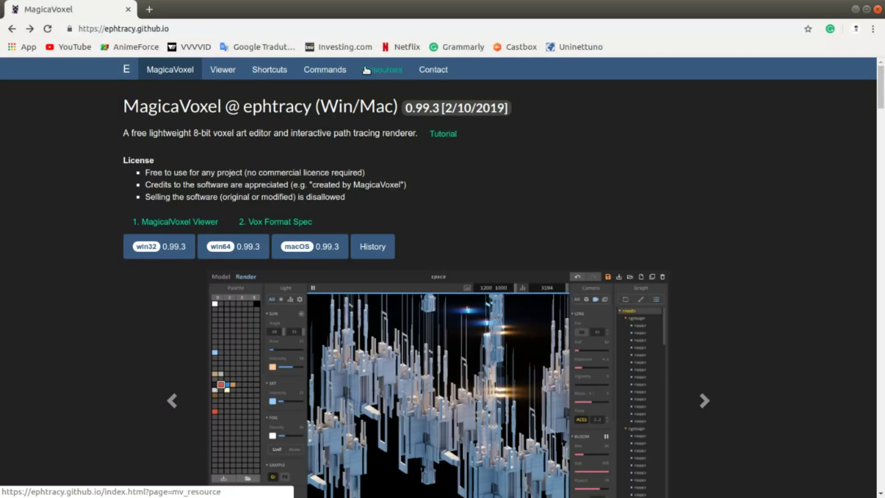
scroll(863, 148, "down", 13)
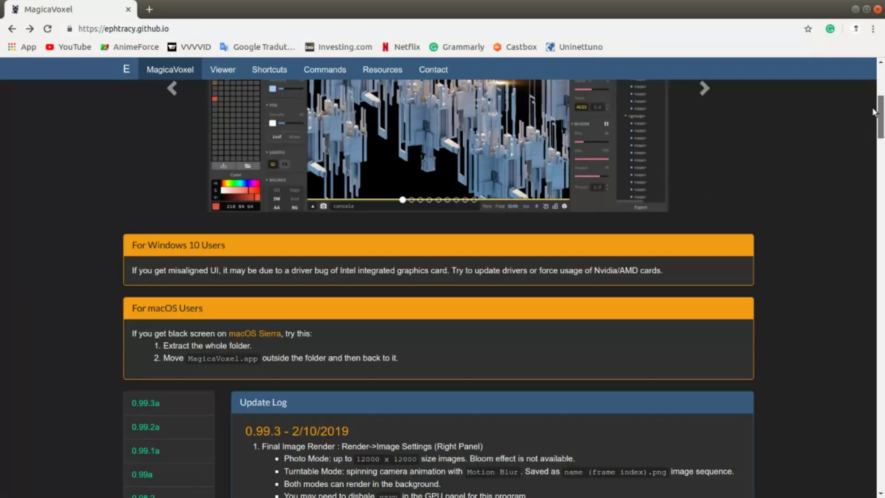
left_click_drag(880, 148, 878, 46)
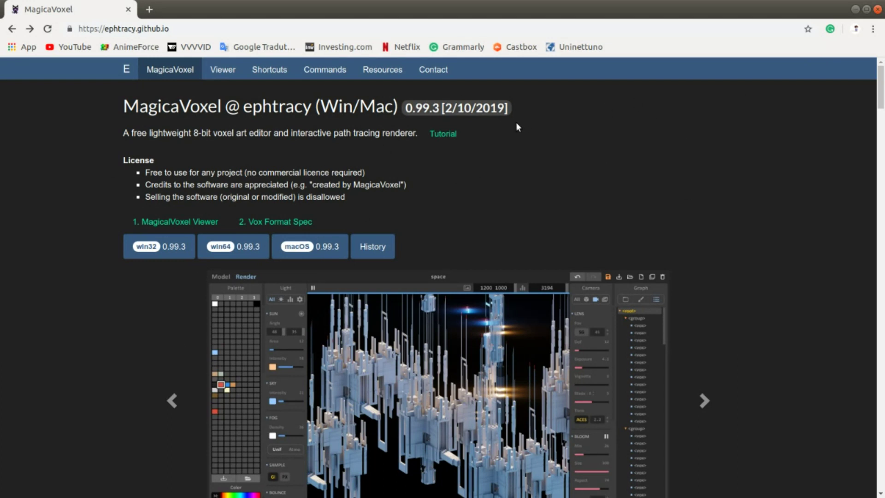
left_click_drag(410, 132, 354, 166)
scroll(842, 172, "down", 4)
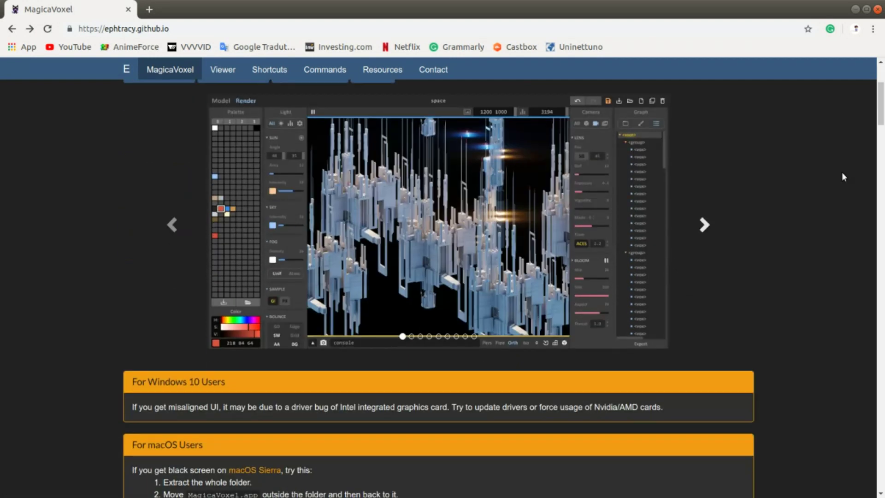
Step: Check the archive of earlier MagicaVoxel releases in the version history and return to the main page
scroll(389, 197, "up", 4)
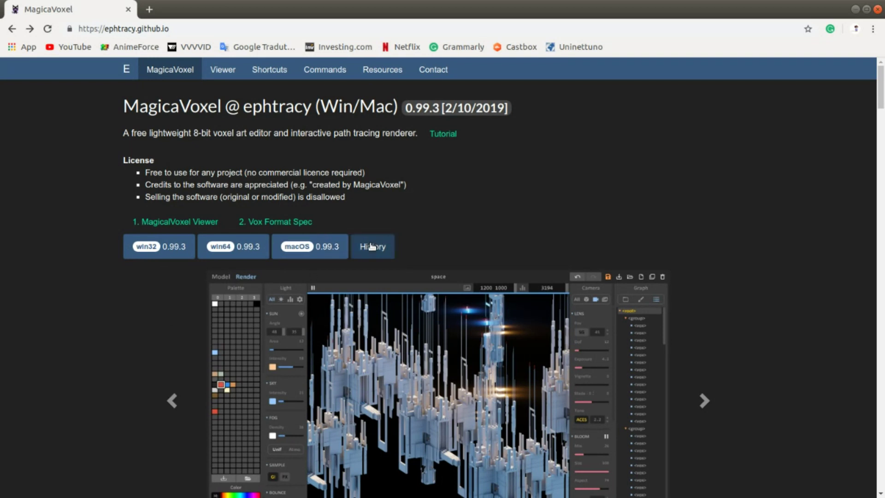
left_click(371, 246)
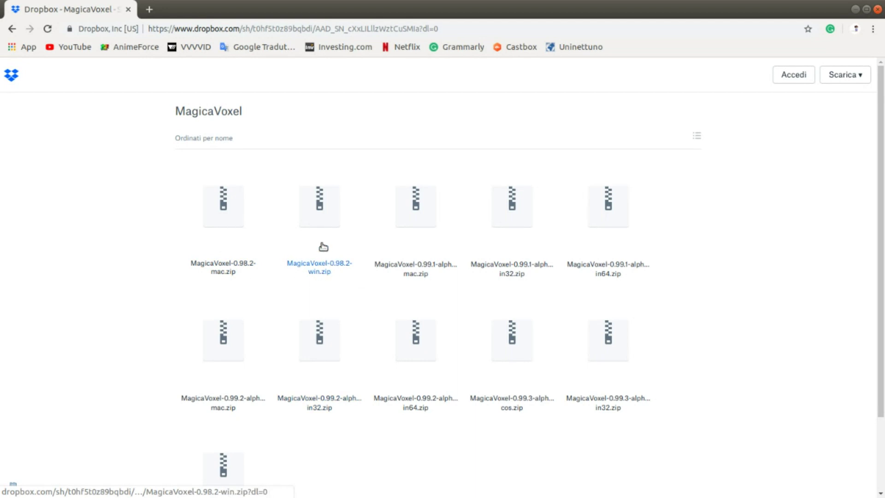
left_click(12, 29)
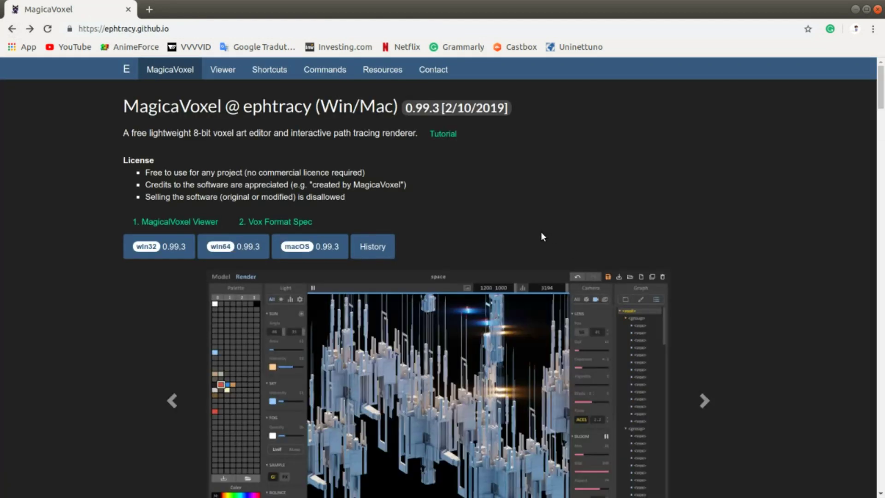
Step: Examine the update log entries of the recent MagicaVoxel releases
scroll(622, 226, "down", 10)
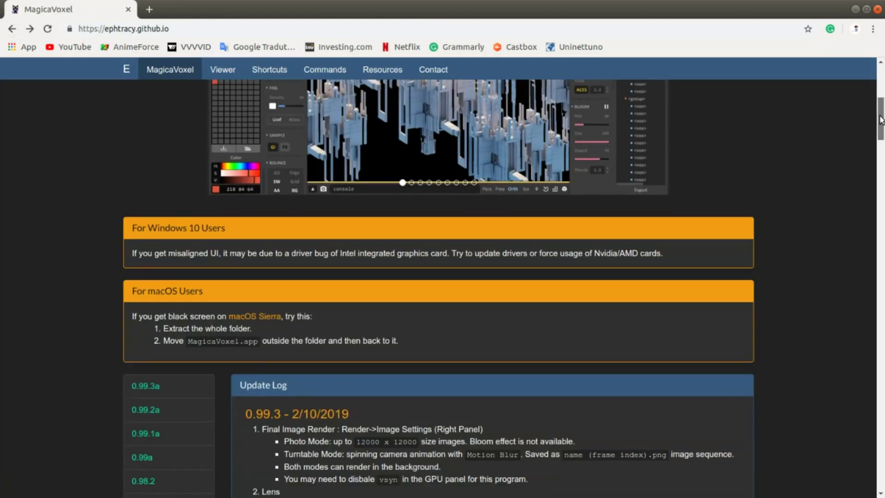
mouse_move(880, 119)
left_mouse_down()
mouse_move(880, 151)
mouse_move(880, 88)
mouse_move(876, 188)
mouse_move(876, 132)
left_mouse_up()
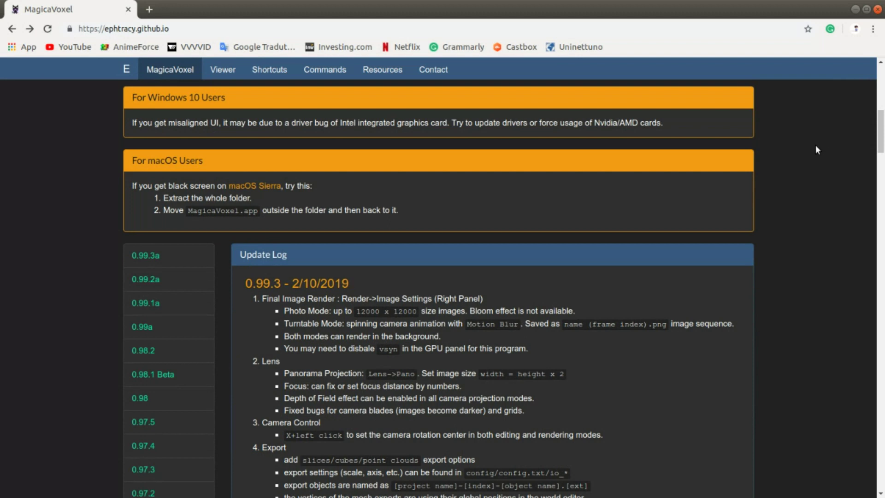
scroll(806, 158, "down", 5)
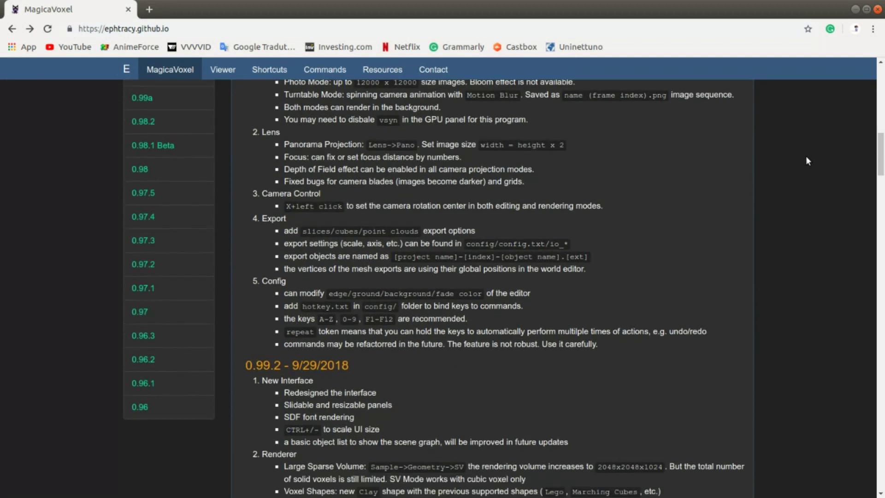
scroll(805, 159, "down", 8)
left_click_drag(882, 186, 882, 141)
scroll(651, 201, "up", 10)
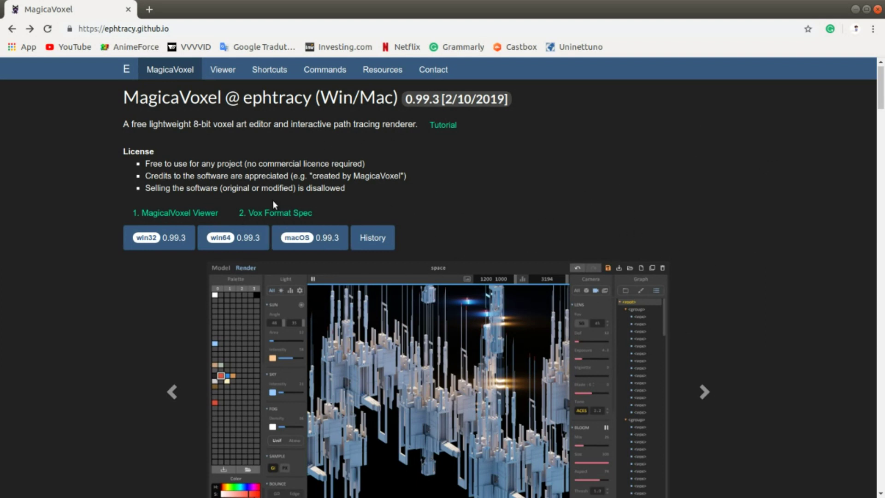
Step: Switch to the MagicaVoxel editor and inspect the model dimensions of Frame1
mouse_move(2, 58)
left_click(18, 194)
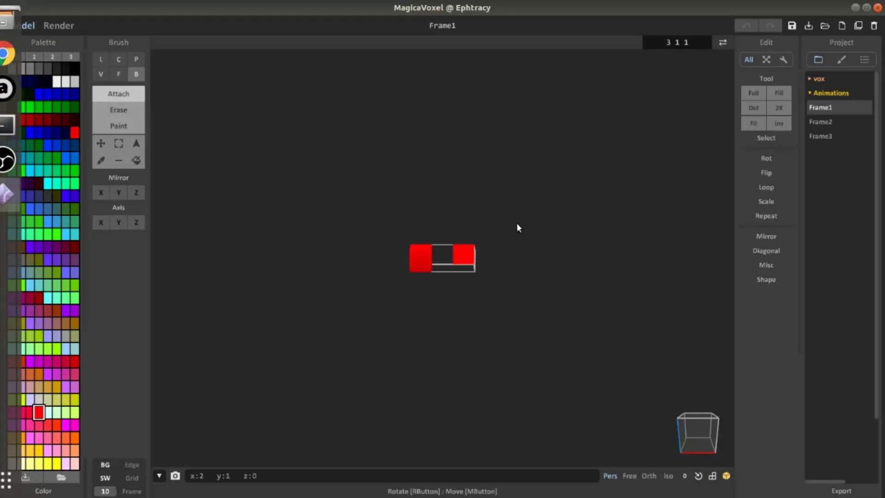
scroll(473, 263, "up", 2)
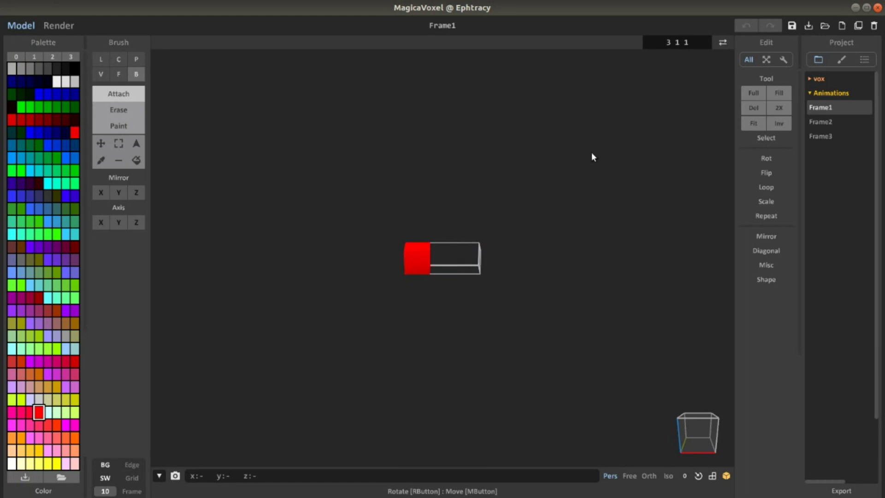
left_click(676, 42)
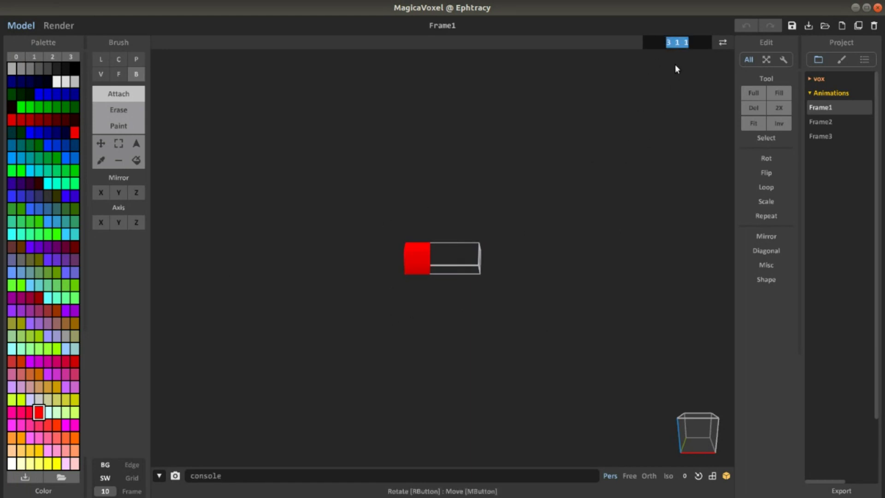
left_click(686, 42)
scroll(541, 232, "down", 1)
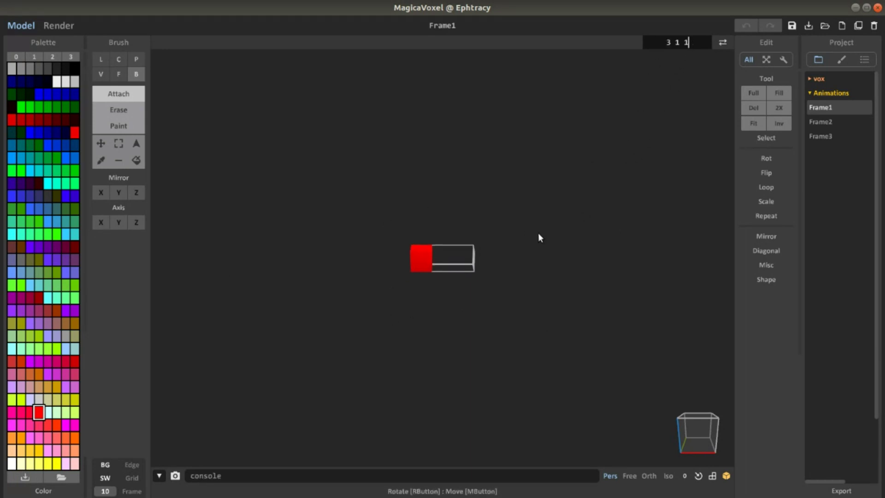
scroll(538, 233, "up", 1)
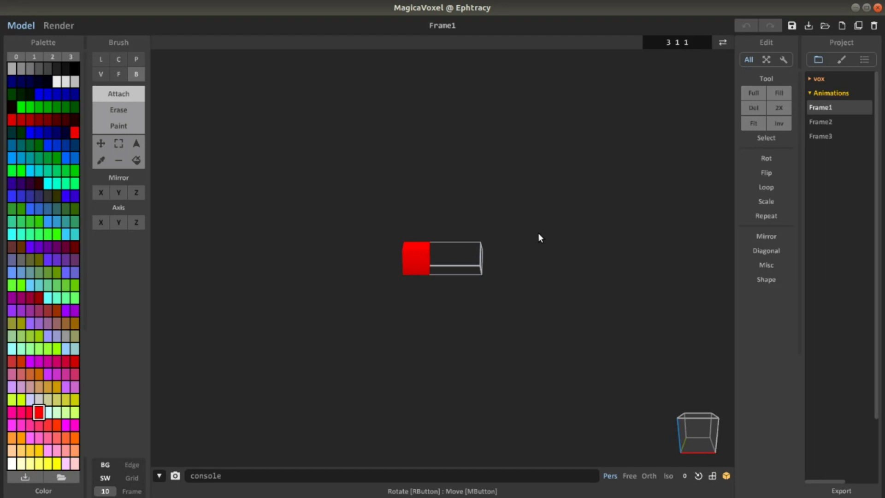
Step: Browse the Animations project folder and step through Frame1, Frame2 and Frame3 to compare the voxel's position
left_click(834, 80)
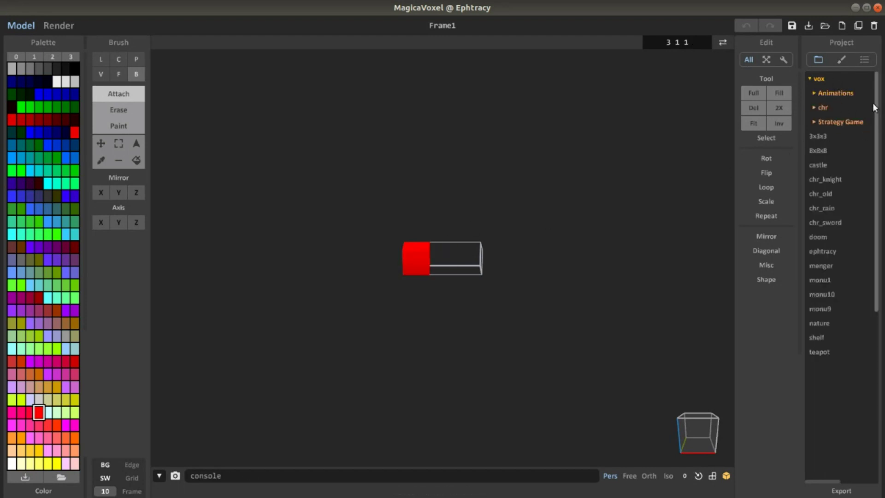
left_click(842, 93)
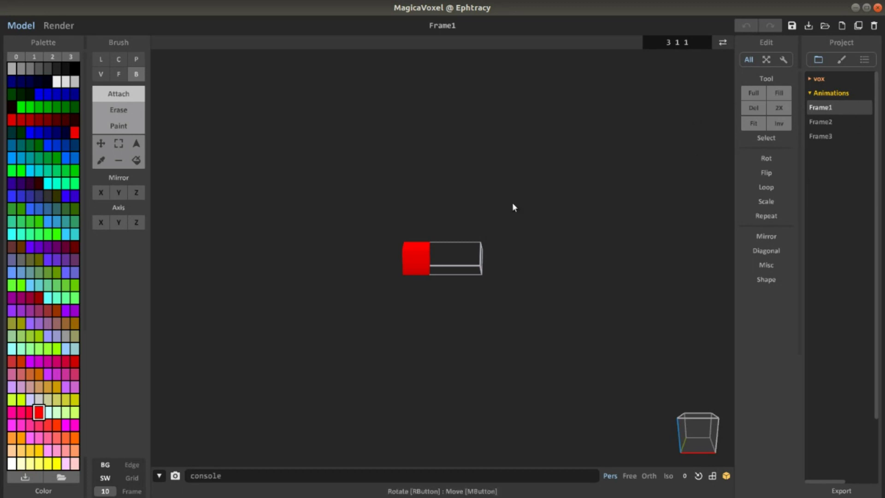
left_click(833, 121)
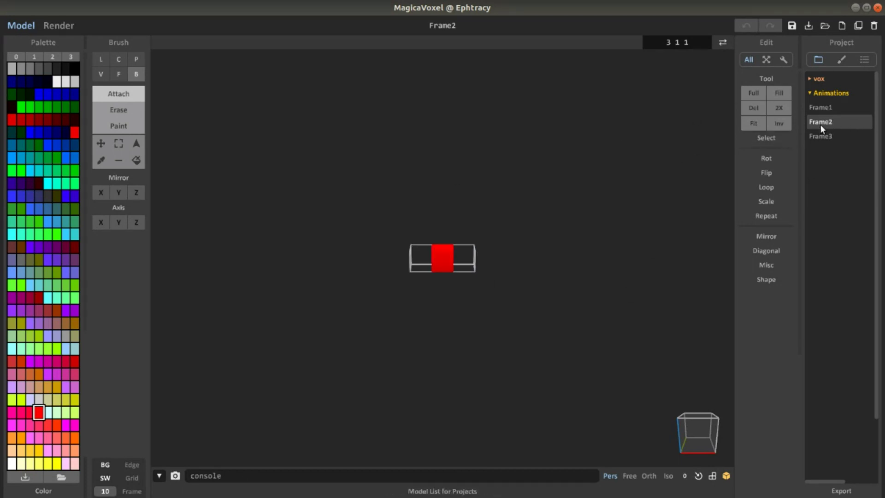
left_click(855, 138)
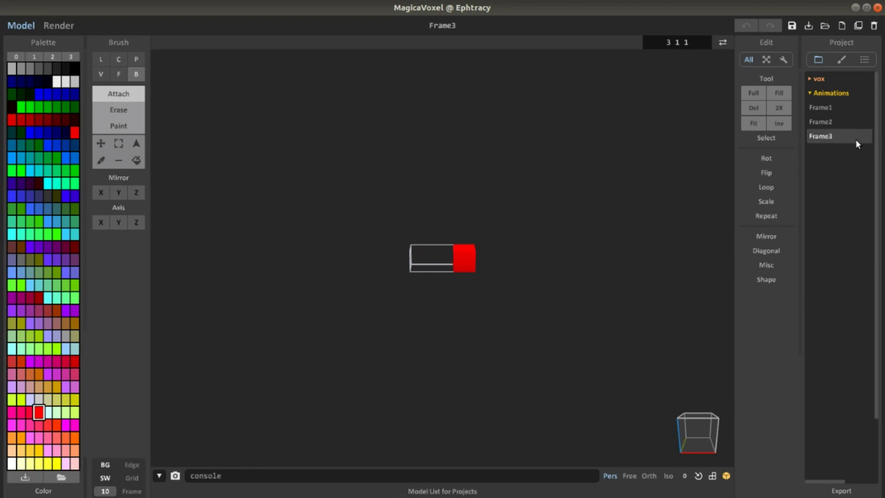
left_click(830, 107)
left_click(830, 121)
left_click(829, 136)
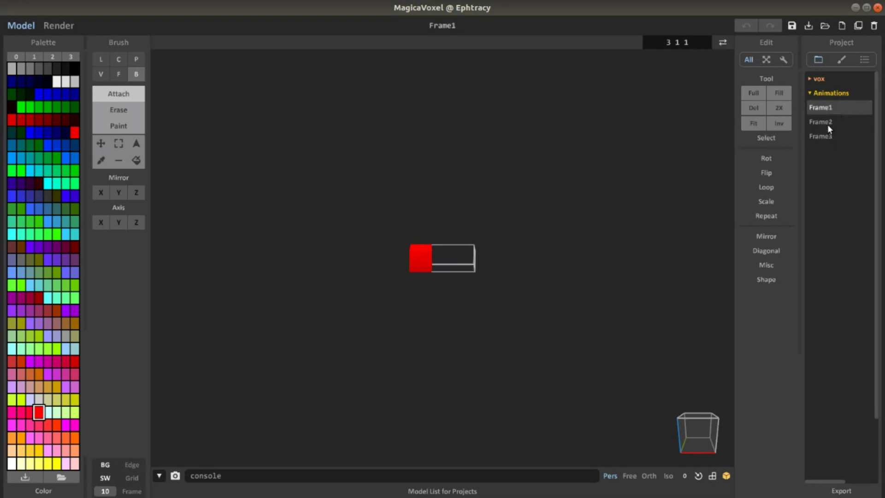
left_click(825, 134)
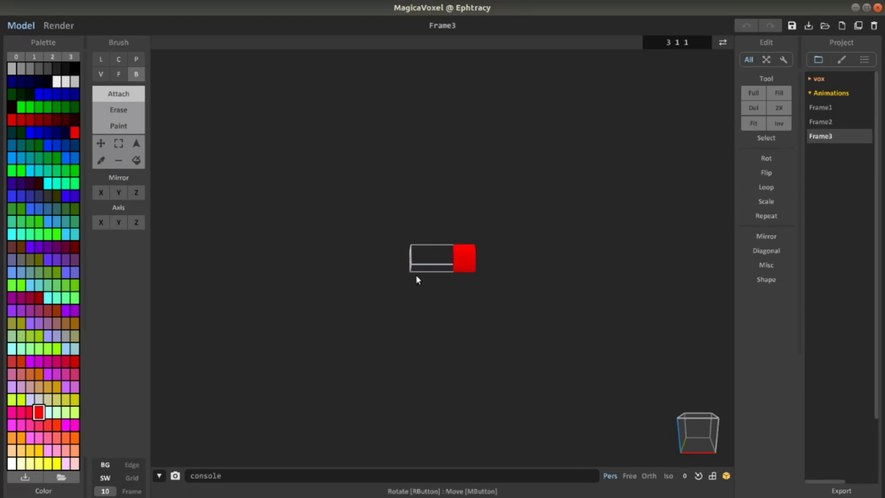
Step: Duplicate the Frame3 project and move its red voxel to the middle cell
left_click(859, 26)
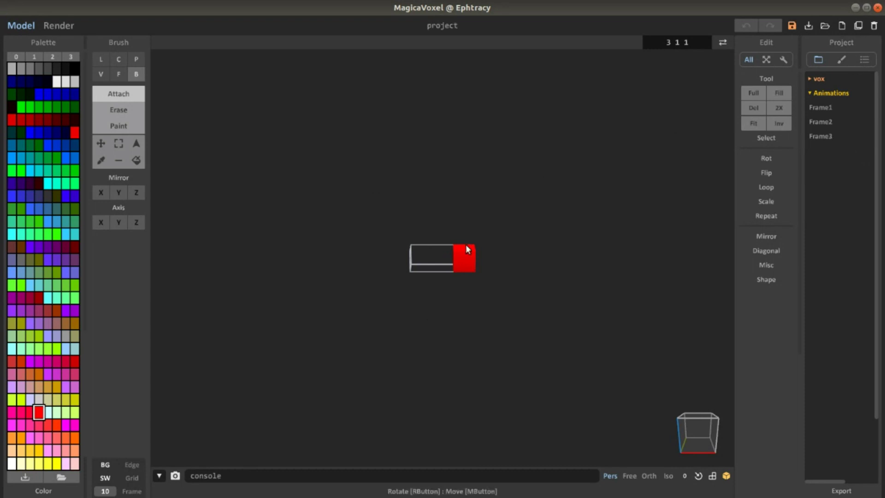
left_click(438, 263)
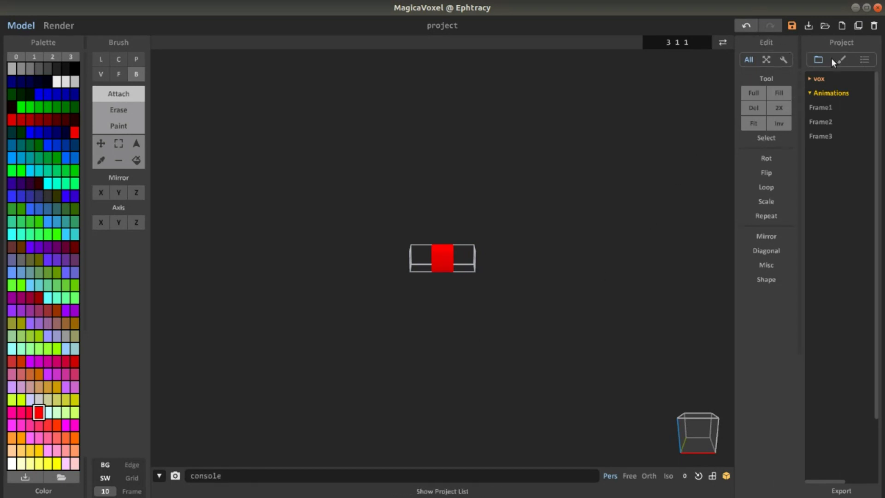
Step: Name the duplicated project Frame4 and save it as Frame4.vox in the Animations folder
left_click(481, 28)
type("Frame4")
left_click(792, 26)
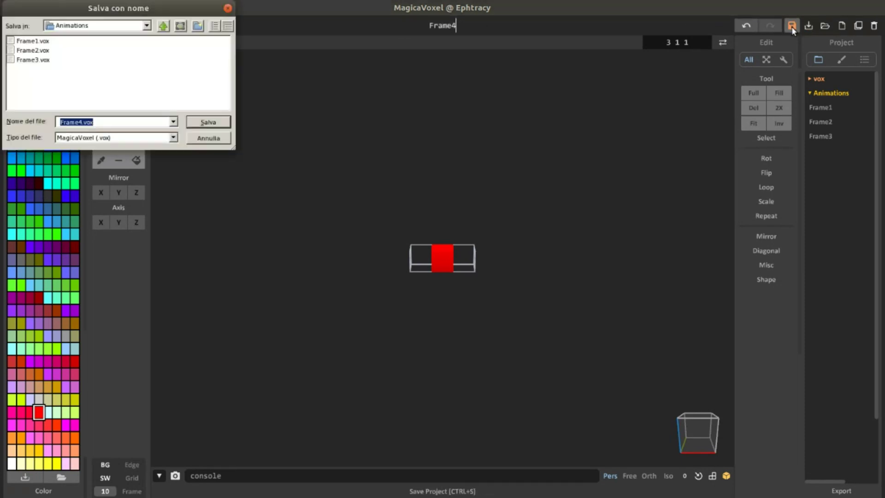
left_click(198, 122)
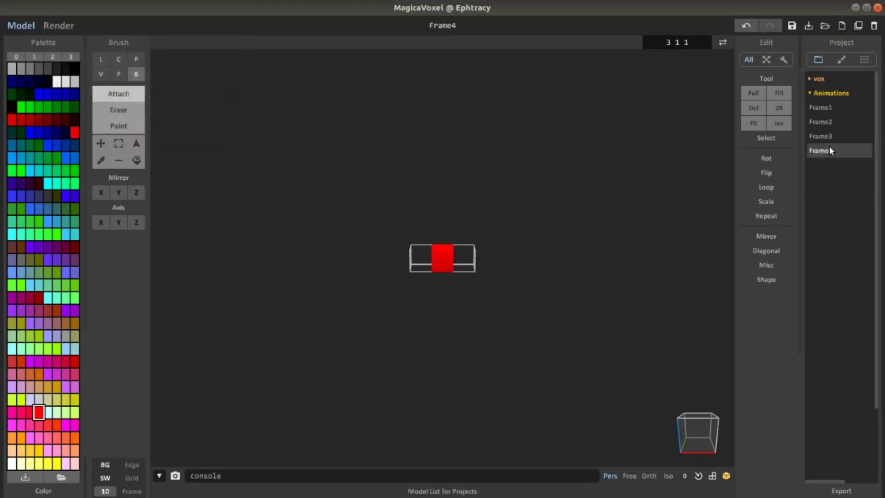
Step: Reopen the Animations project folder from the vox folder and look through its Frame1 to Frame4 models
left_click(830, 93)
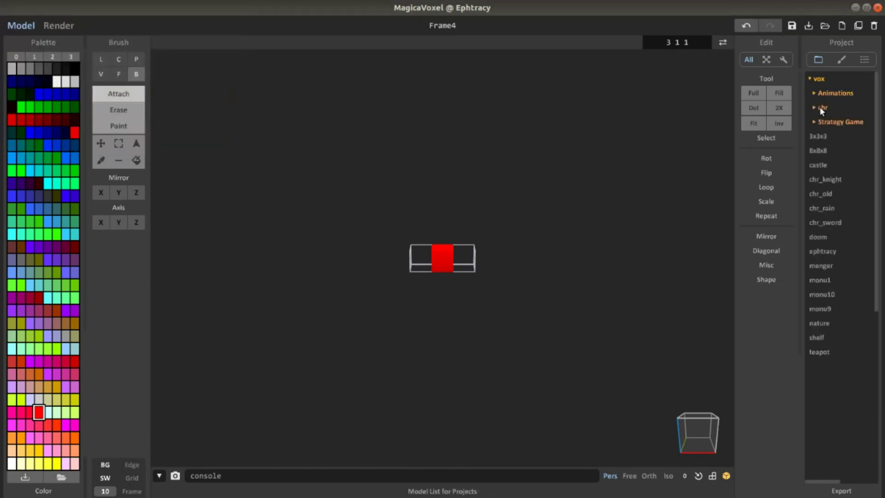
left_click(824, 96)
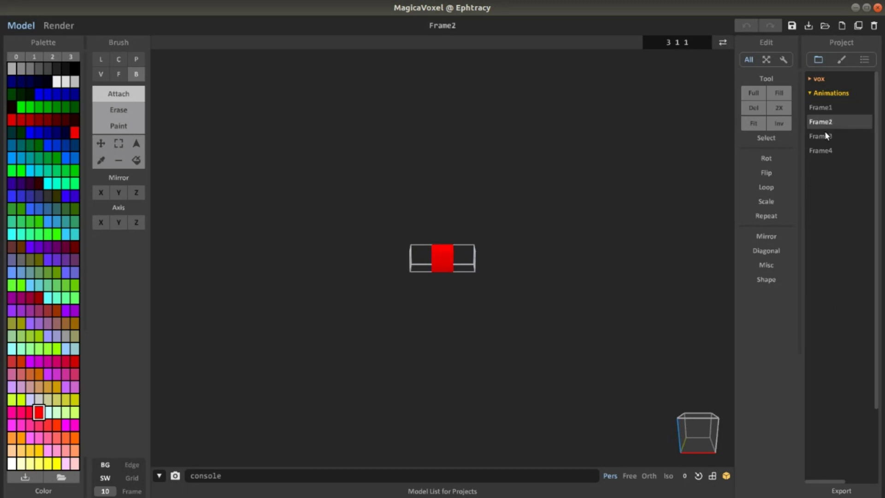
left_click(825, 147)
left_click(828, 133)
left_click(829, 107)
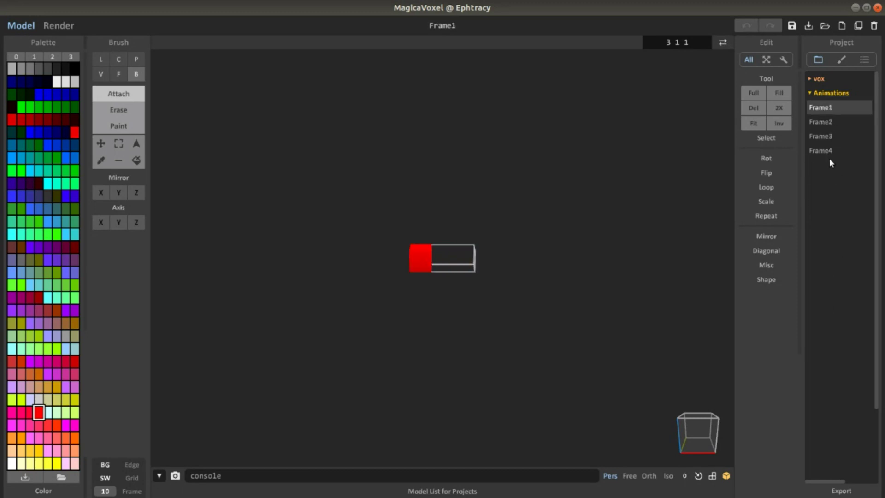
left_click(826, 122)
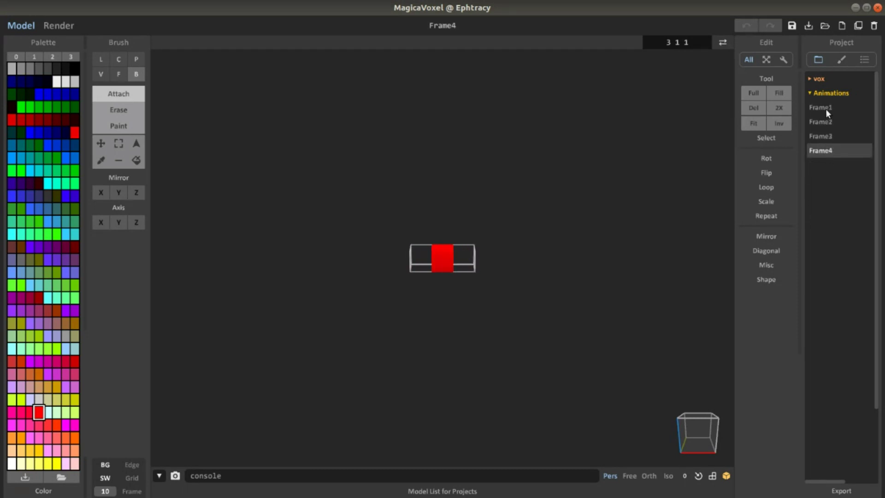
Step: Cycle through Frame1 to Frame4 in order to preview the red voxel's movement as an animation
left_click(824, 107)
left_click(822, 137)
left_click(819, 151)
left_click(825, 106)
left_click(822, 122)
left_click(822, 136)
left_click(823, 151)
left_click(830, 109)
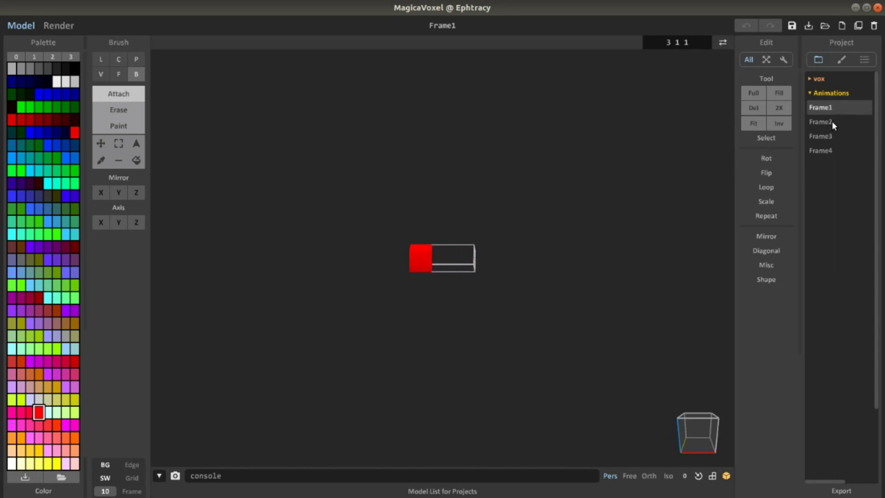
left_click(828, 151)
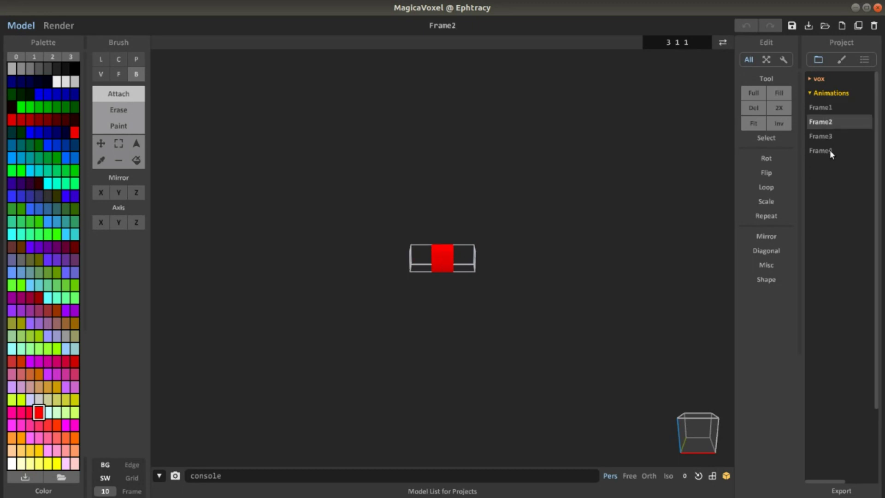
Step: Replay the frame sequence several times from Frame1, examining how the voxel's position changes and how the loop restarts
left_click(830, 107)
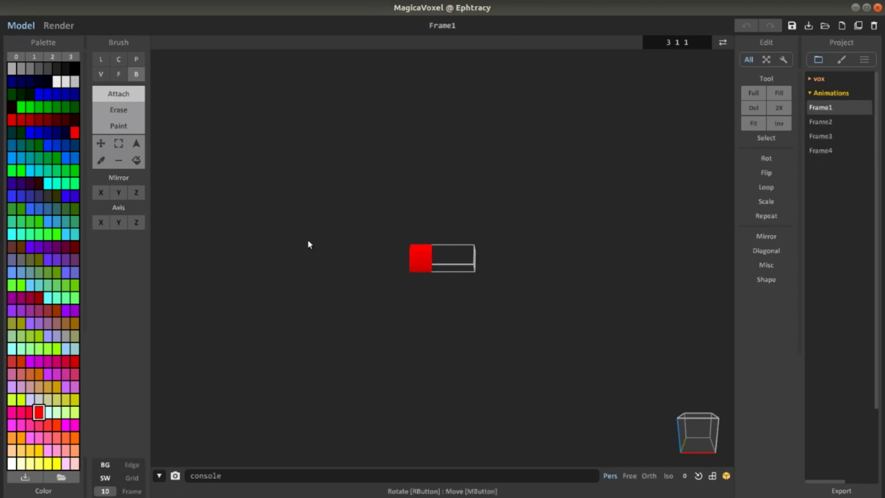
left_click(829, 122)
left_click(829, 136)
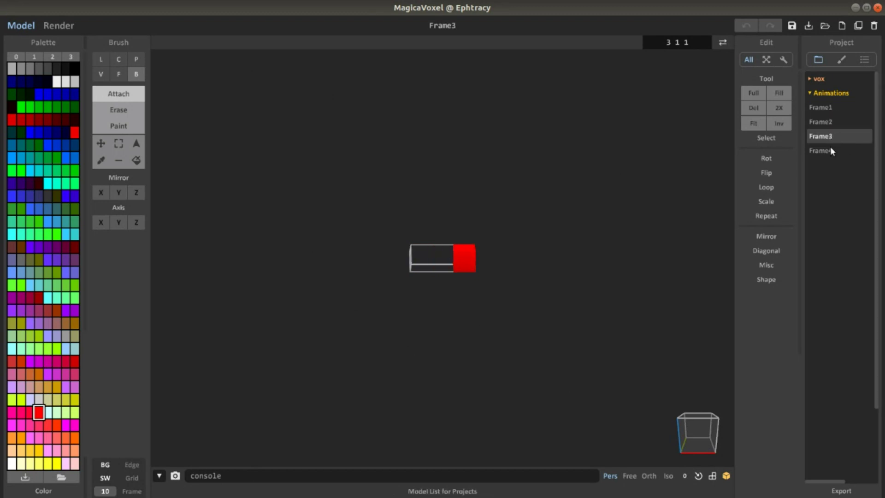
left_click(830, 148)
left_click(836, 107)
left_click(831, 122)
left_click(831, 136)
left_click(833, 152)
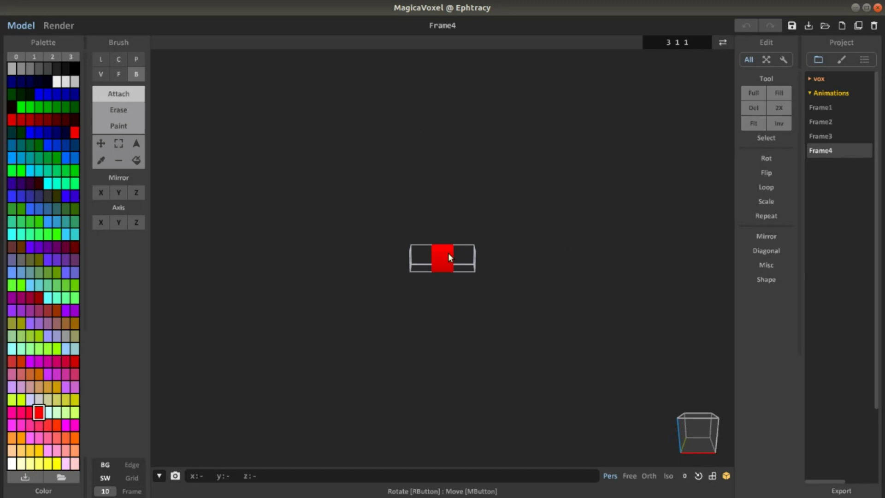
left_click(837, 107)
left_click(833, 121)
left_click(827, 136)
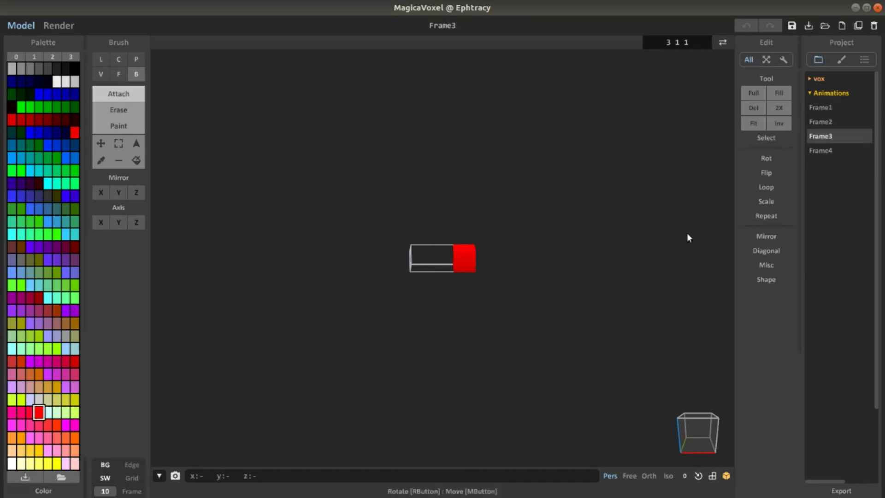
left_click(827, 108)
left_click(827, 121)
left_click(827, 151)
left_click(825, 107)
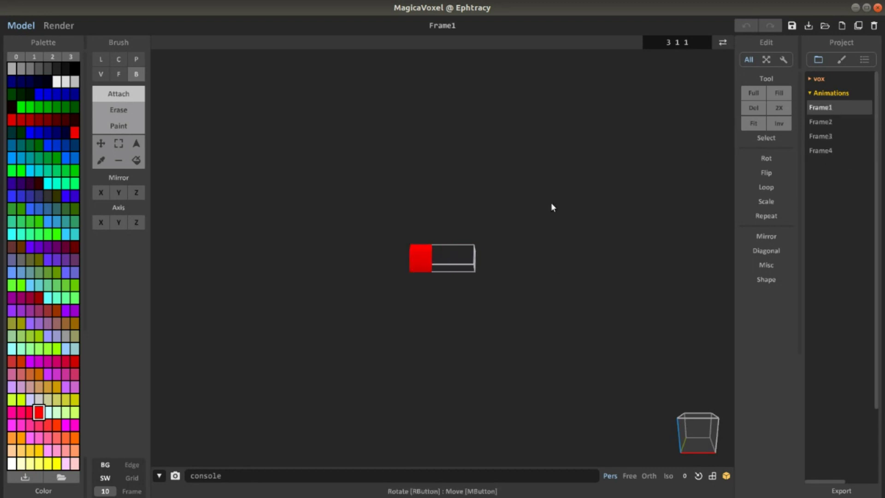
left_click(833, 123)
left_click(829, 135)
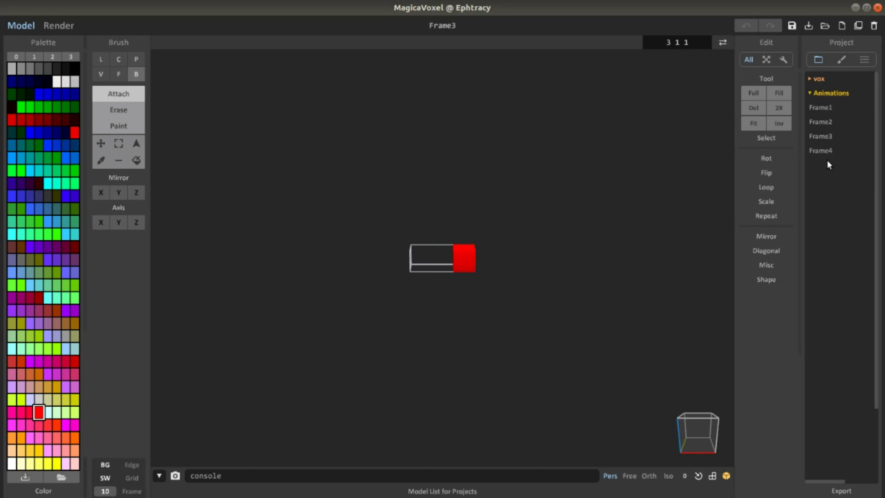